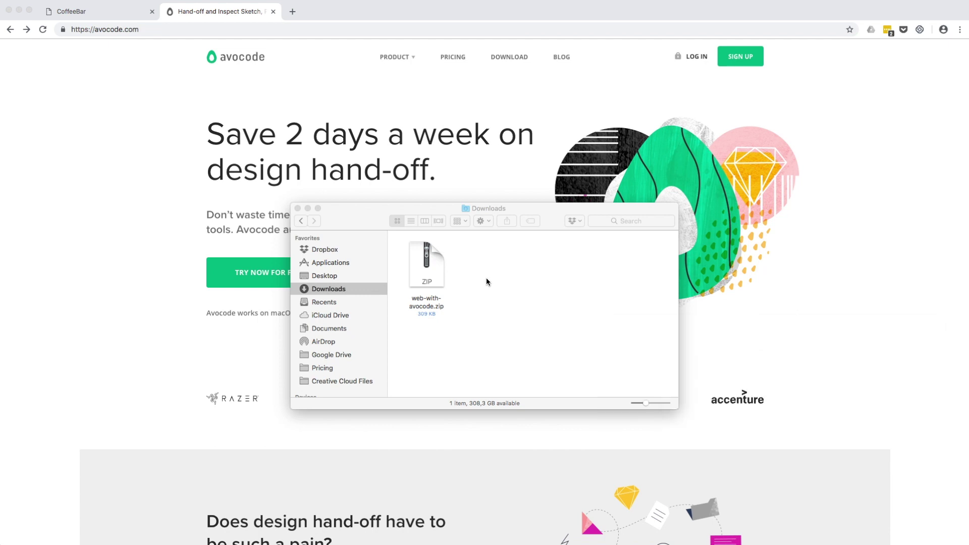
- Unpack the web-with-avocode zip and open its folder containing index.html and coffeebar-website
double_click(427, 274)
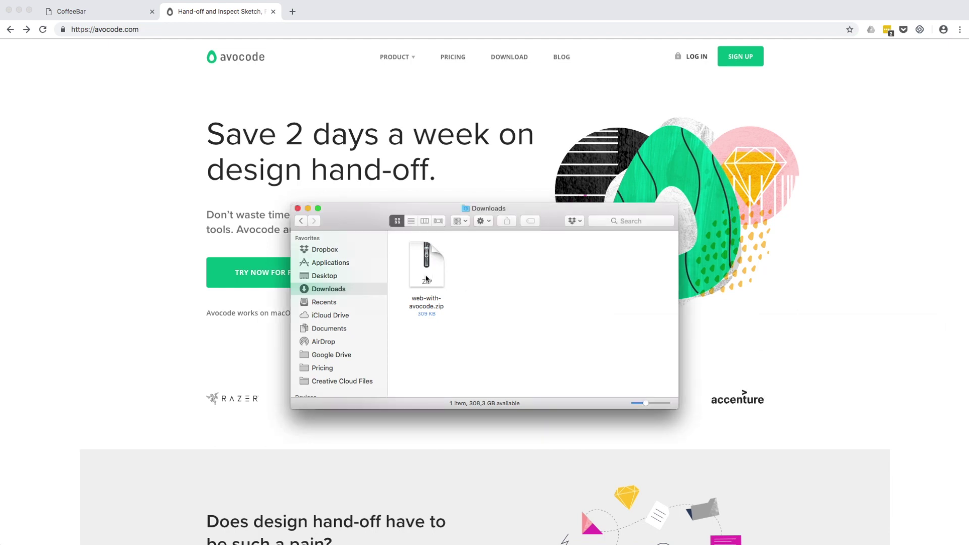
double_click(520, 277)
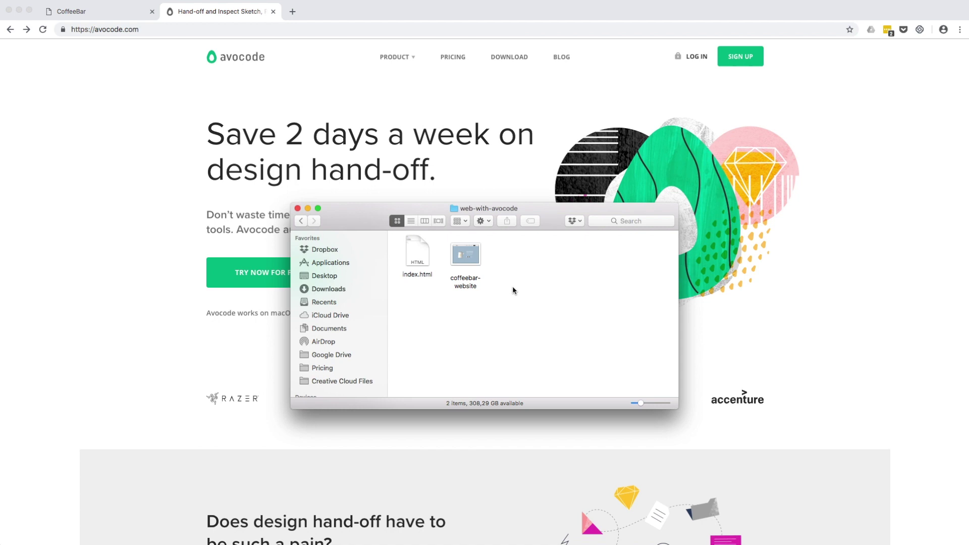
- Sign up for an Avocode Pro trial with name, e-mail, password and job title, accepting the terms
left_click(750, 314)
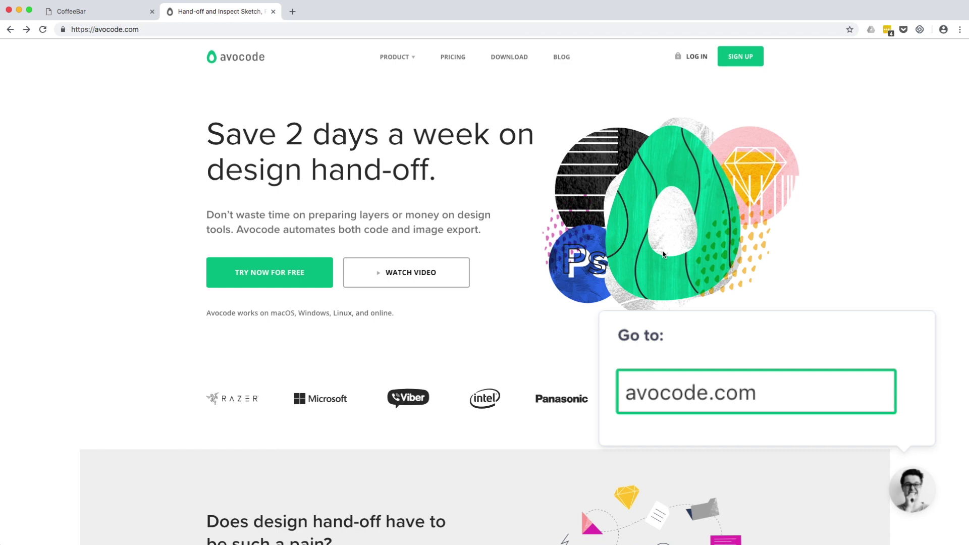
left_click(741, 57)
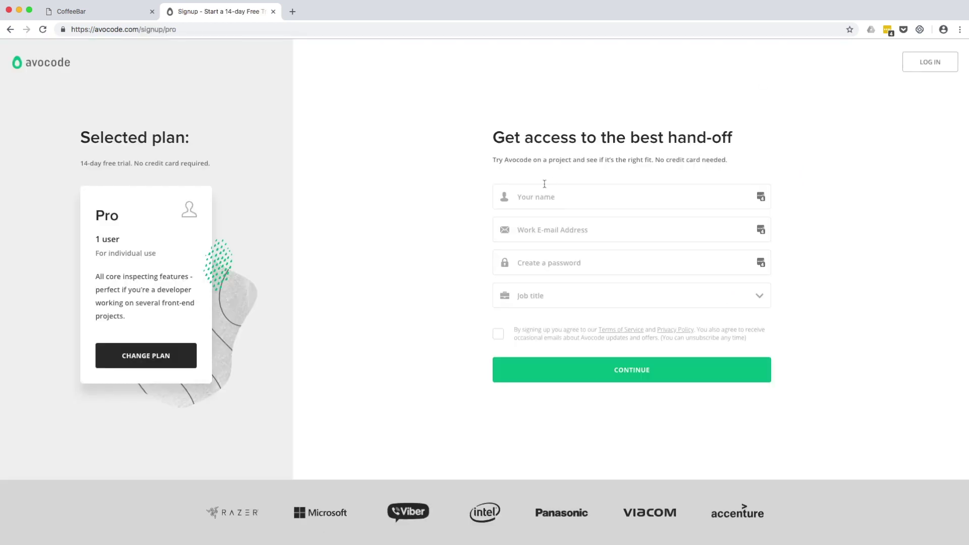
left_click(538, 202)
type("Ma")
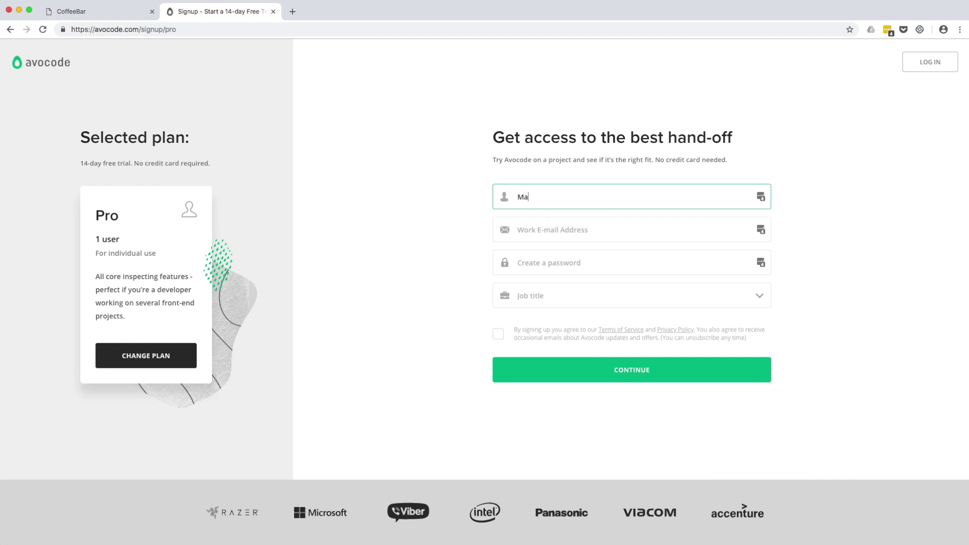
type("tous")
key("Tab")
key("Tab")
type("********")
key("Tab")
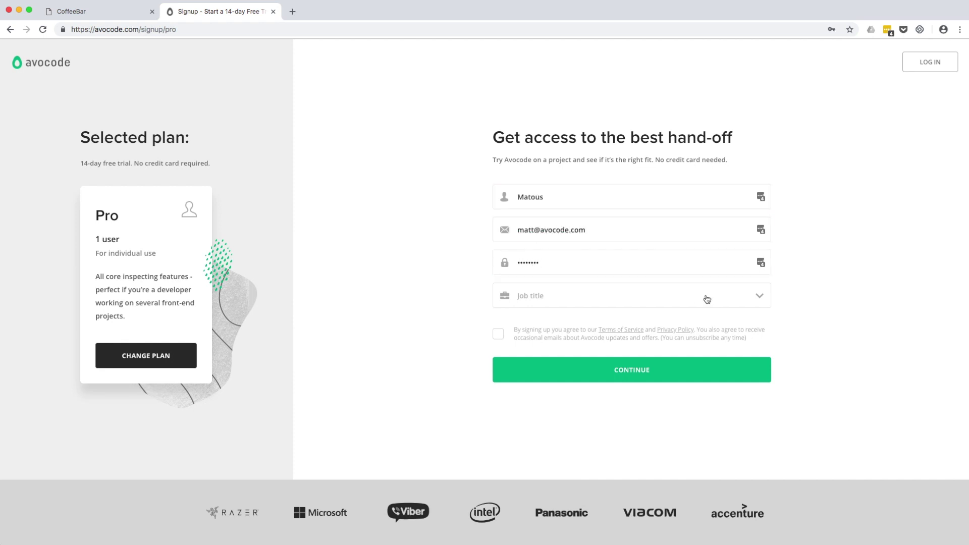
left_click(498, 338)
left_click(616, 369)
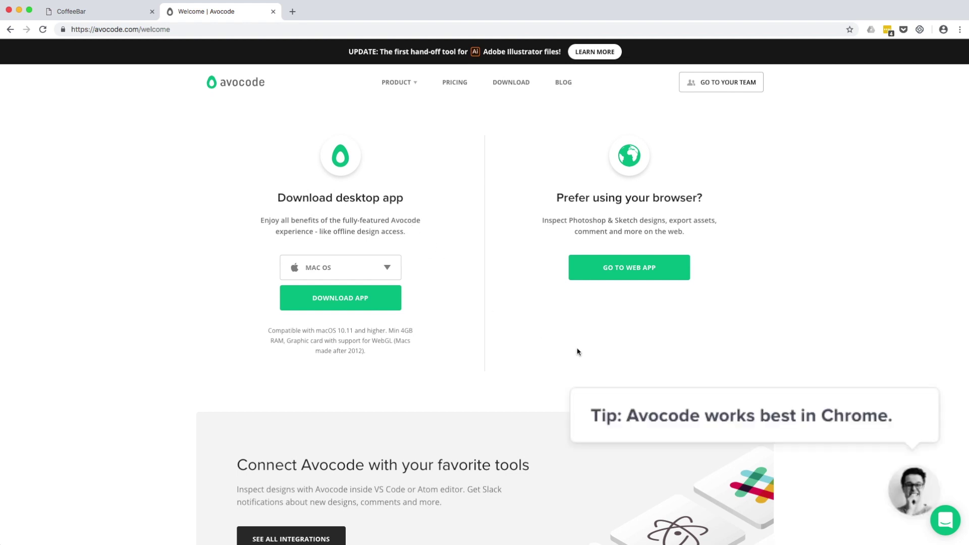
- In the Avocode web app, name the new project Coffeebar and choose Web as its platform
left_click(635, 278)
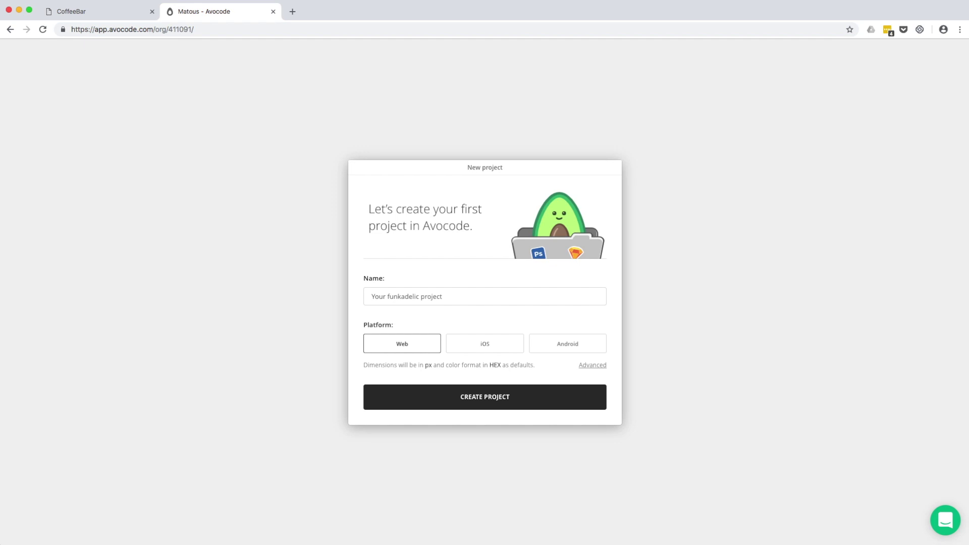
left_click(455, 303)
triple_click(447, 304)
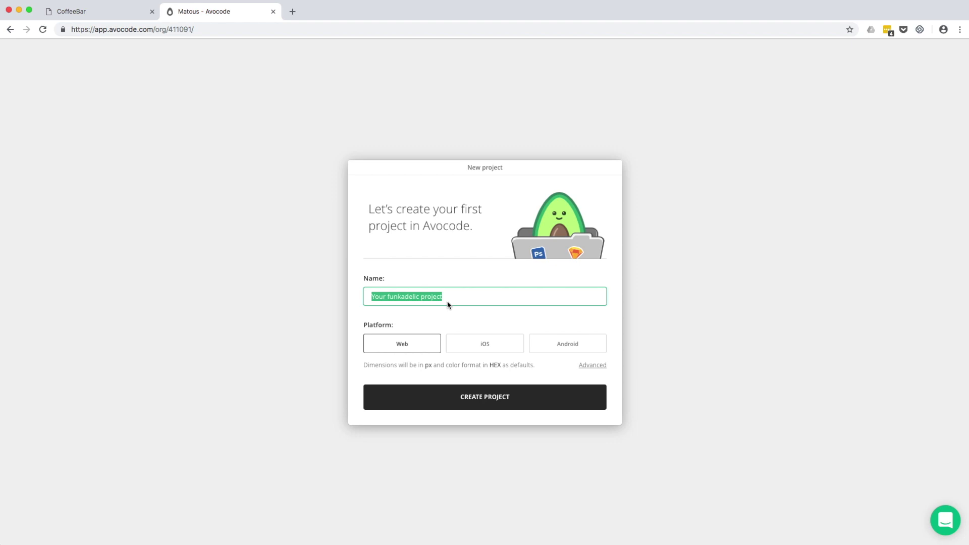
type("Coffee")
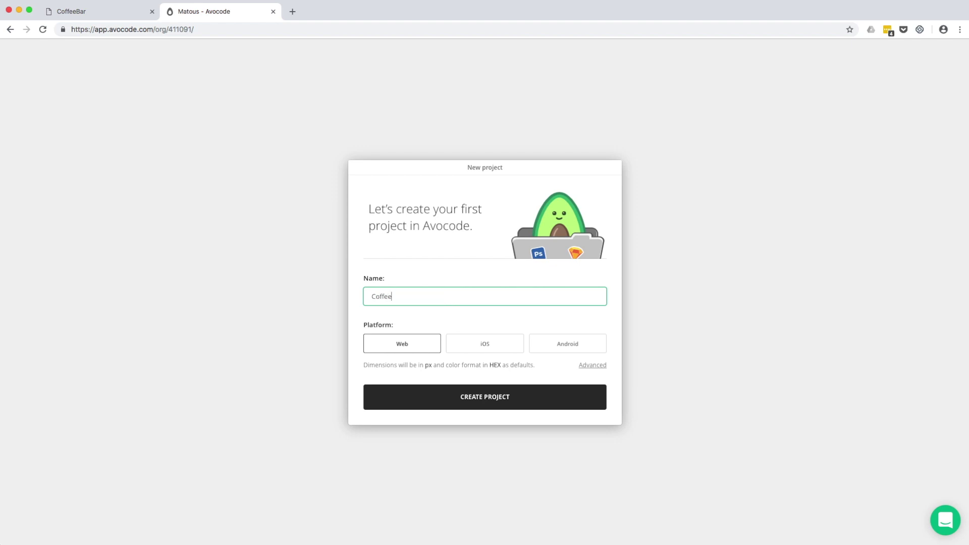
type("bar")
left_click(501, 350)
left_click(558, 349)
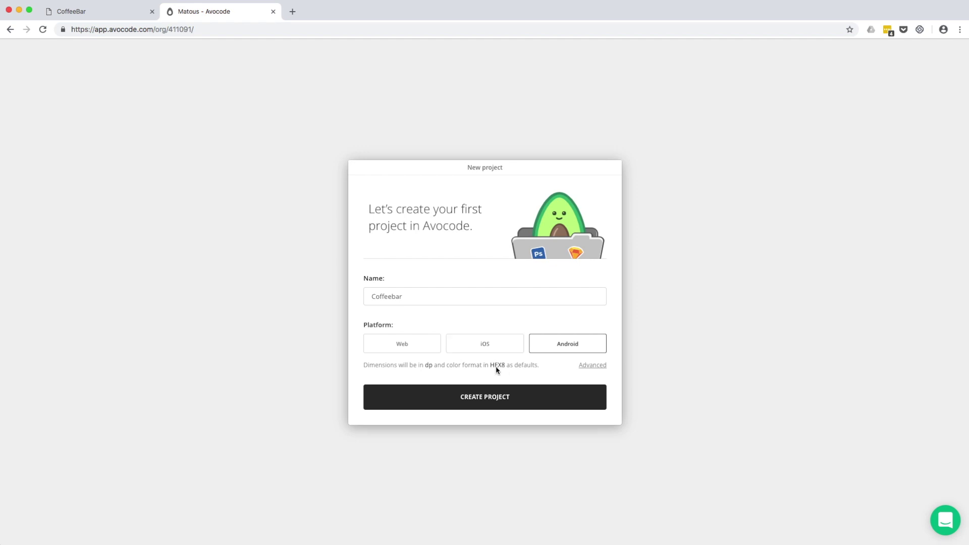
left_click(485, 344)
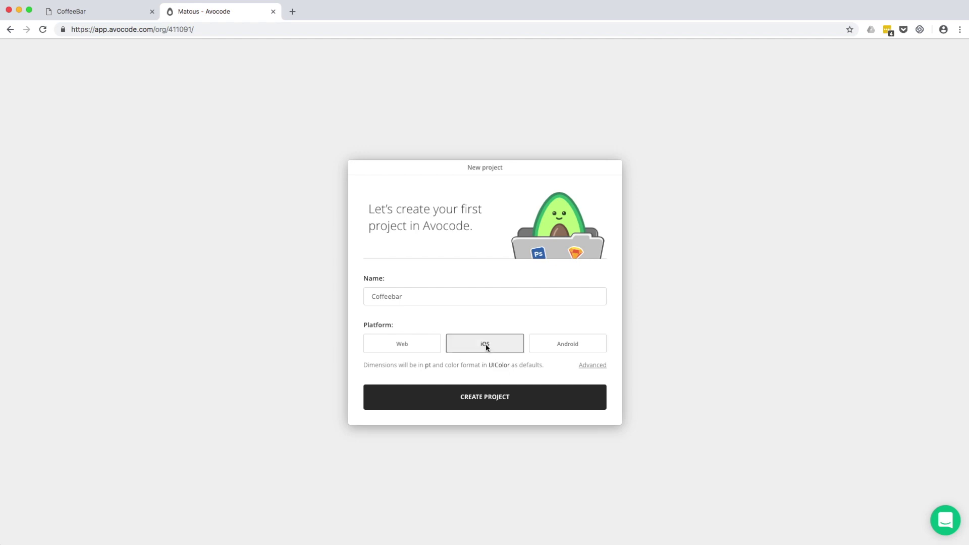
left_click(400, 343)
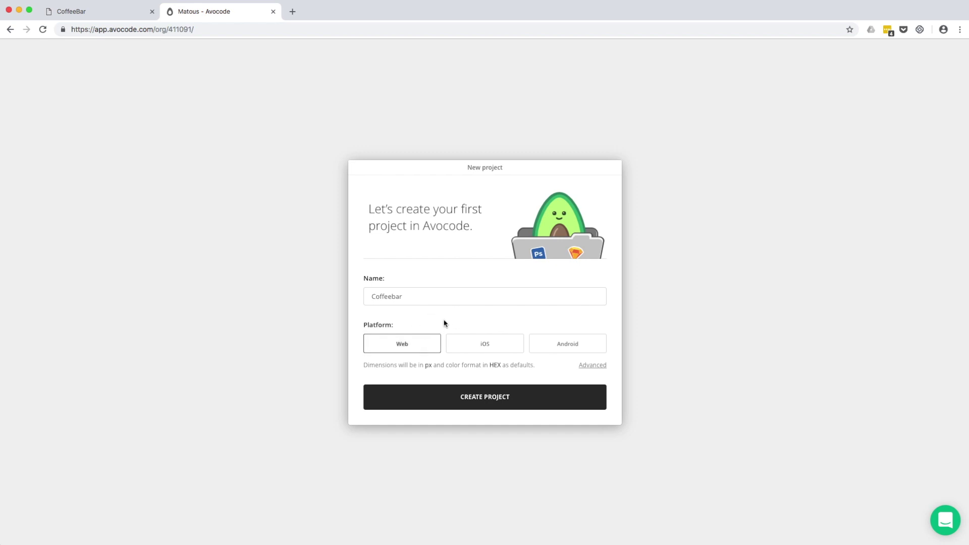
- Keep CSS as the default platform language under Advanced, then create the Coffeebar project
left_click(595, 369)
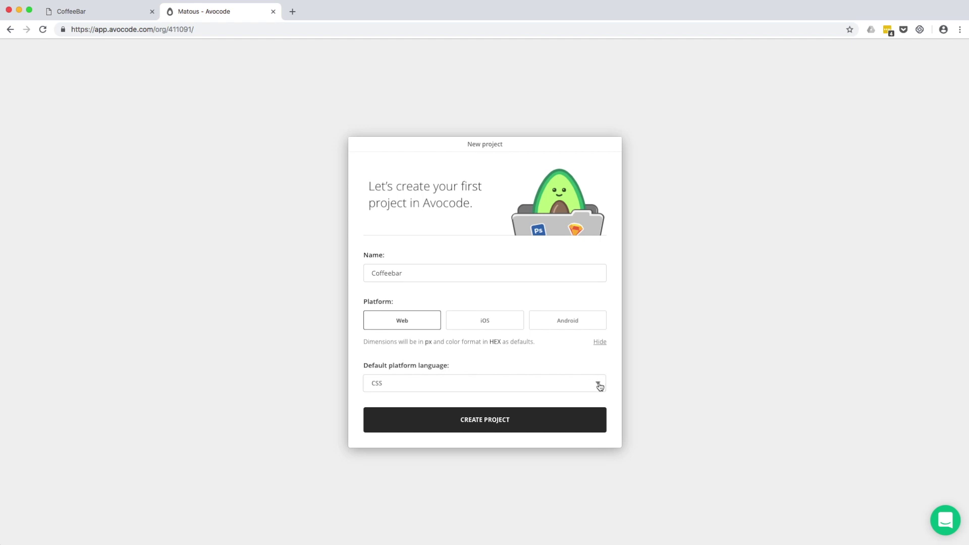
left_click(599, 386)
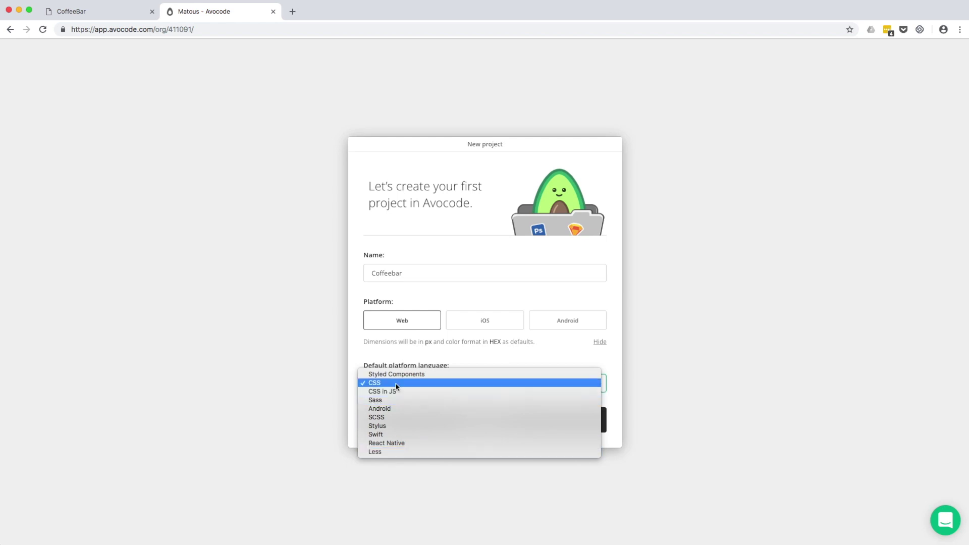
left_click(467, 356)
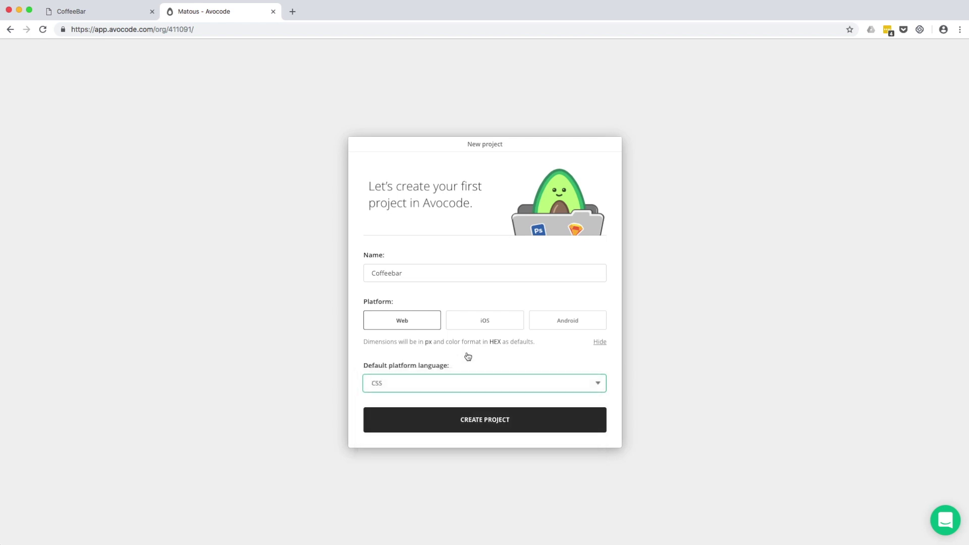
left_click(479, 421)
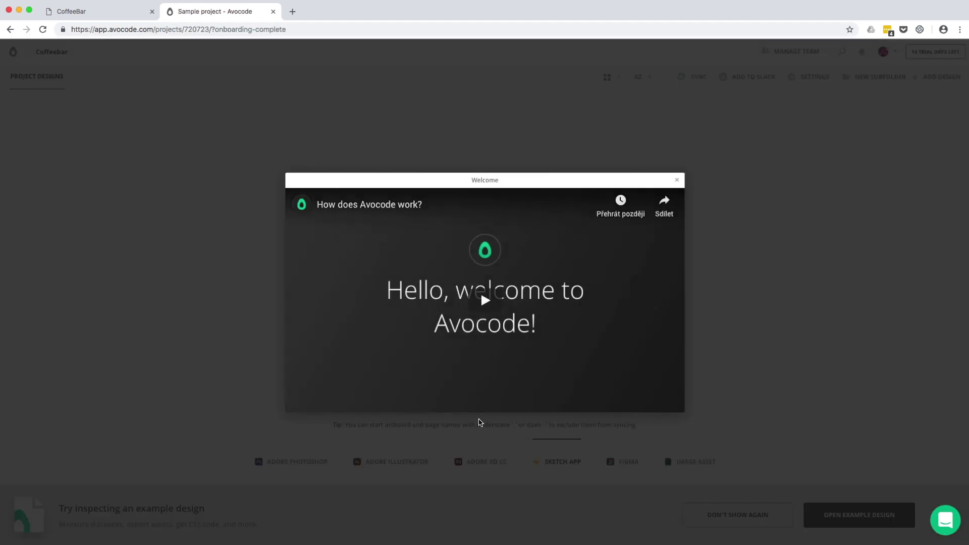
- Dismiss the welcome video and drag coffeebar-website from Finder onto the Coffeebar project page
left_click(688, 179)
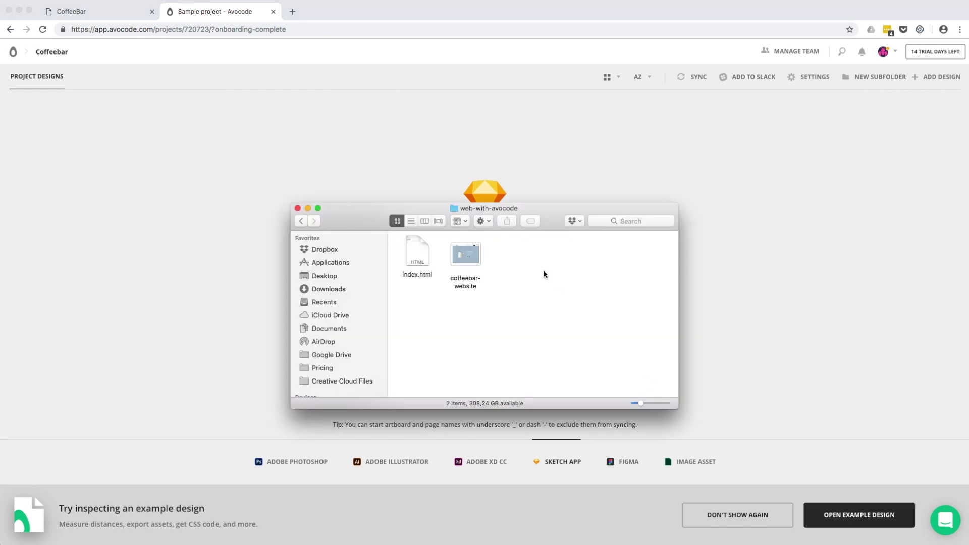
left_click(459, 259)
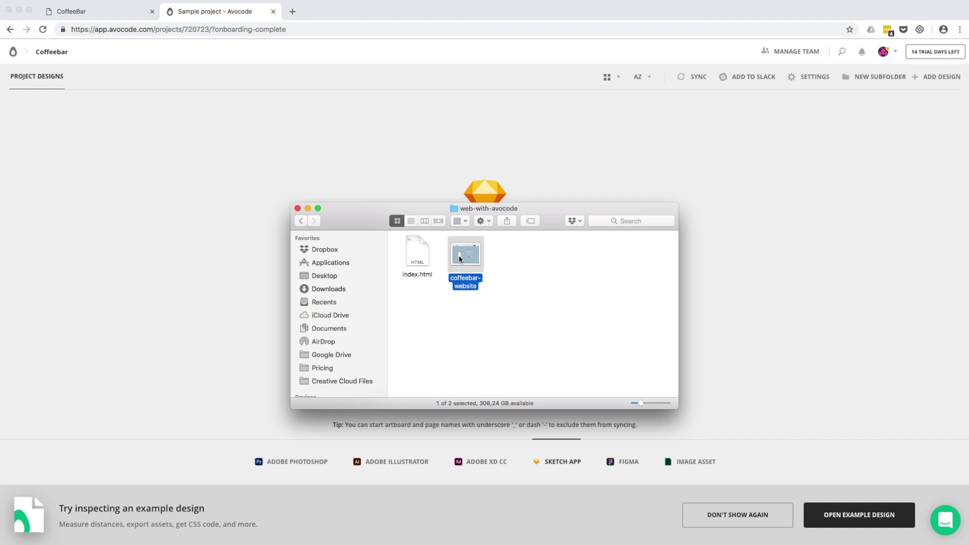
left_click_drag(459, 258, 379, 143)
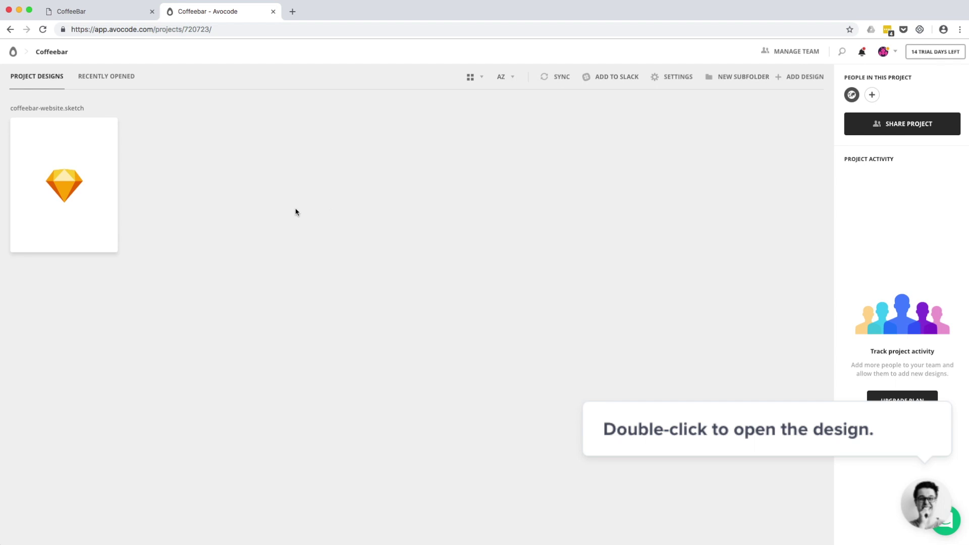
- Open the uploaded Sketch file's coffeebar-homepage artboard, then bring the web-with-avocode folder forward
double_click(88, 193)
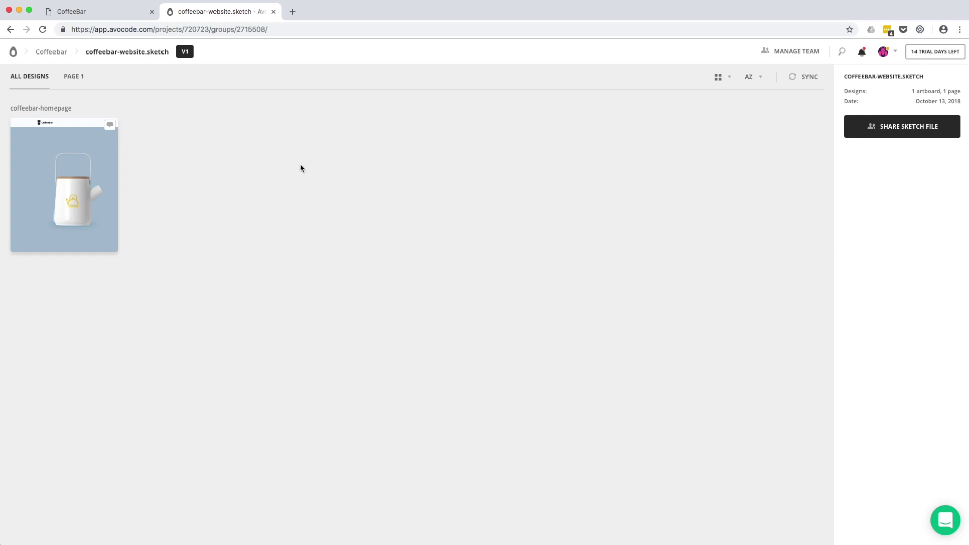
left_click(68, 199)
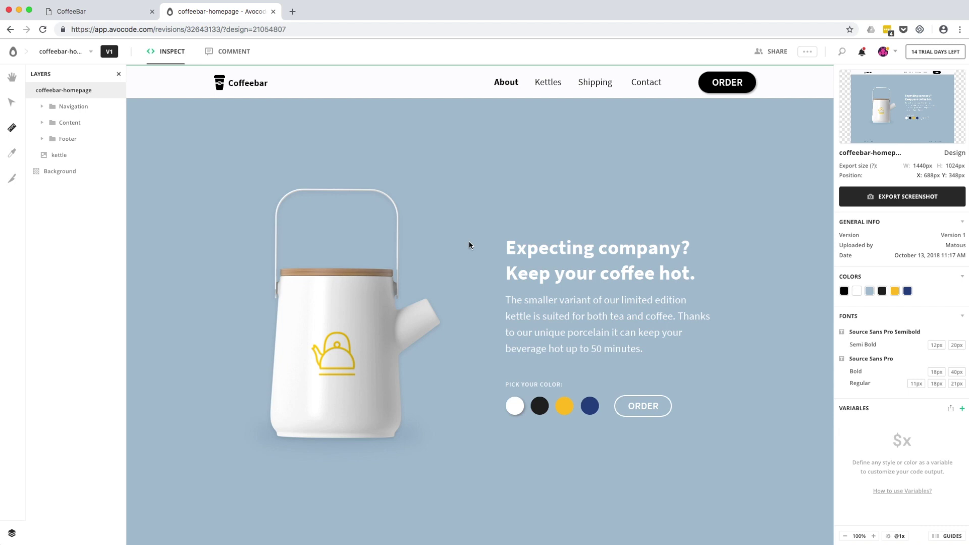
key("super+Tab")
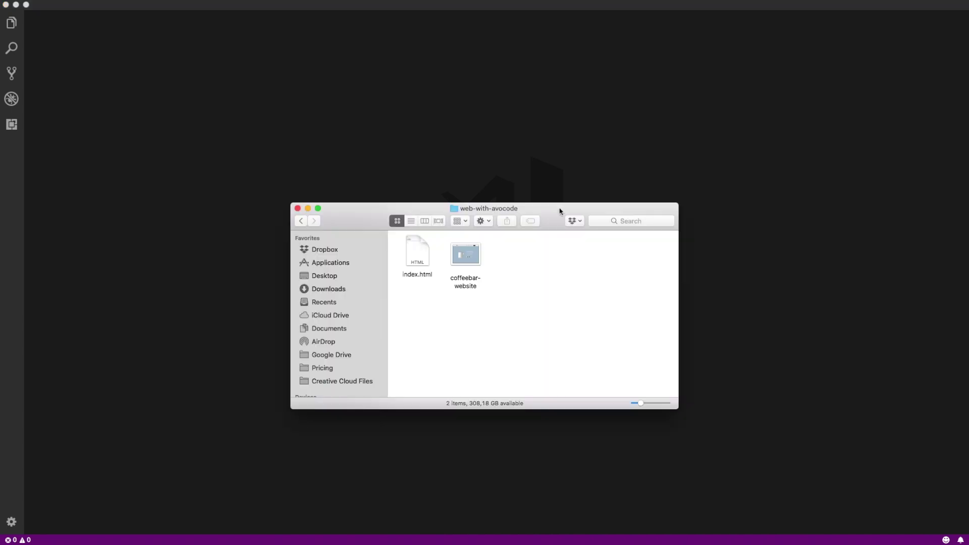
- Open index.html in VS Code by dragging it there, and in Google Chrome via Open With
left_click(405, 259)
left_click_drag(406, 259, 303, 104)
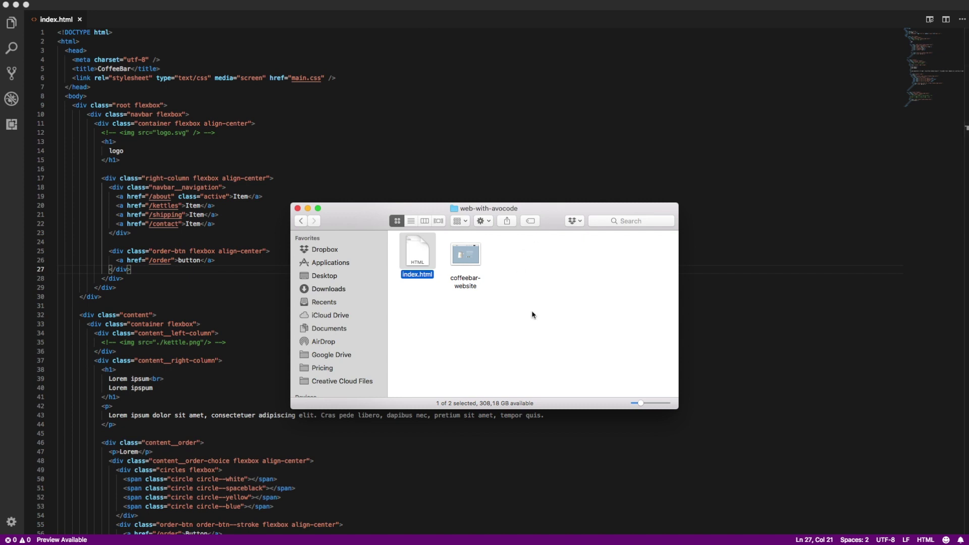
right_click(421, 258)
mouse_move(454, 270)
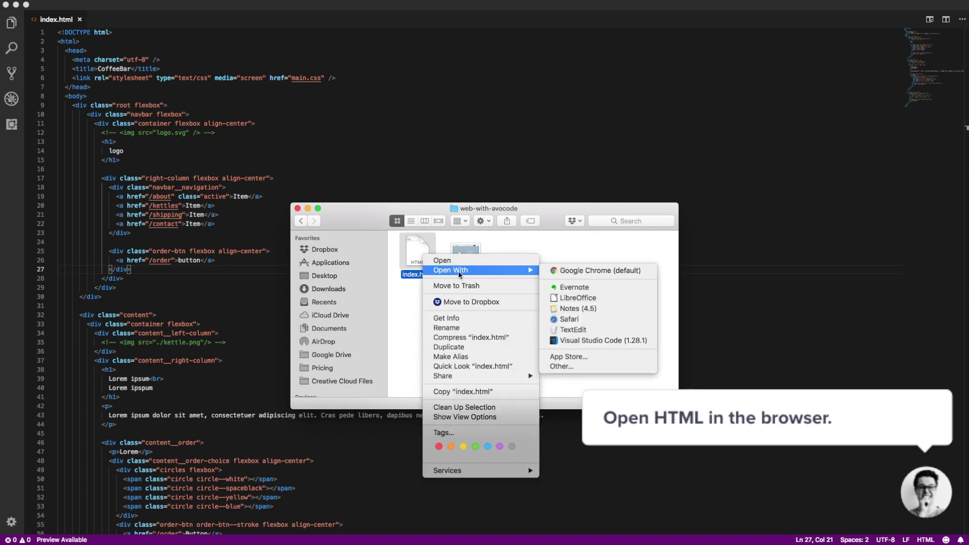
left_click(586, 271)
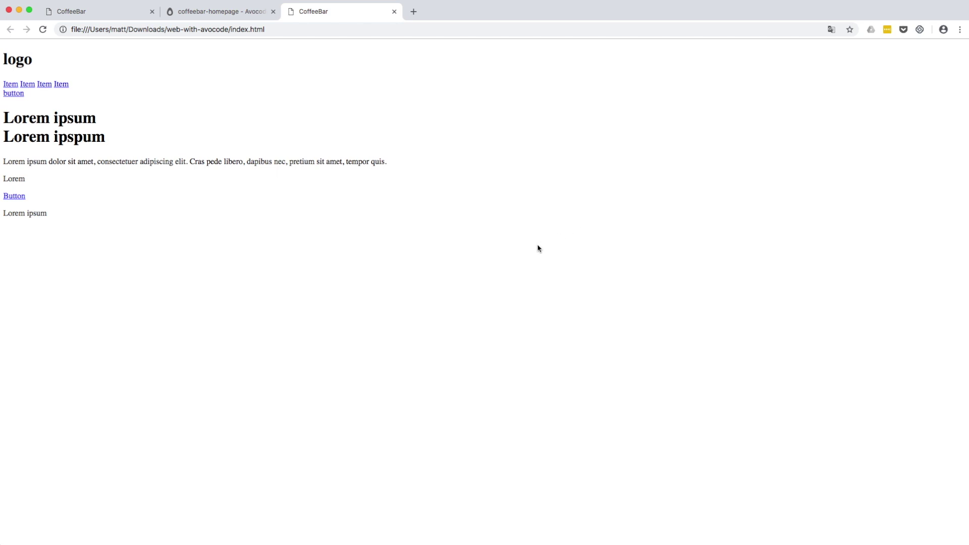
- Inspect the unstyled index.html page in Chrome, then switch to the coffeebar-homepage Avocode tab
right_click(510, 169)
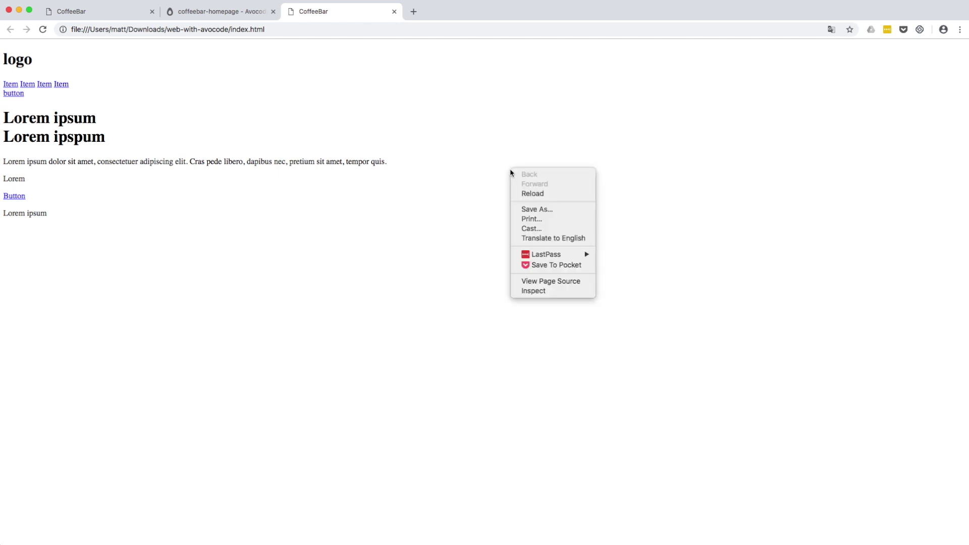
left_click(551, 295)
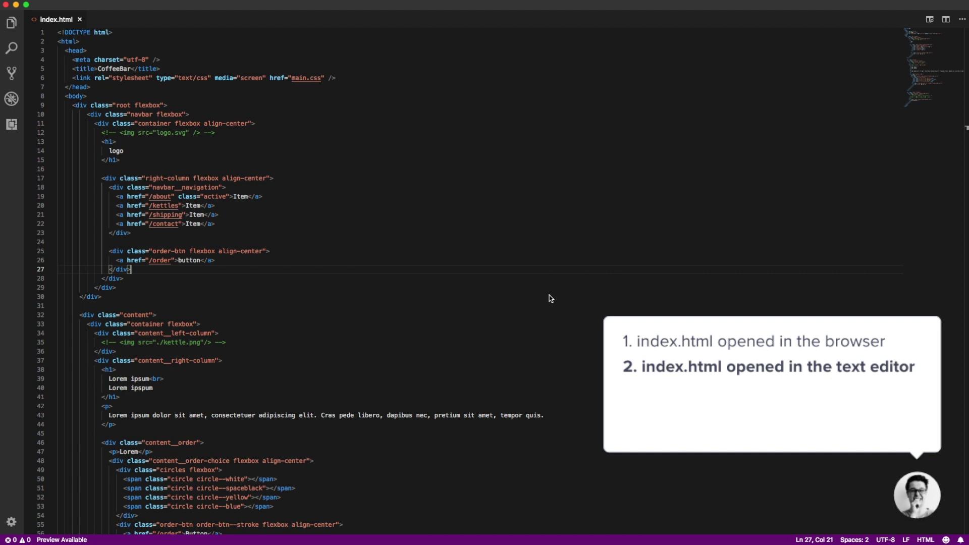
key("super+Tab")
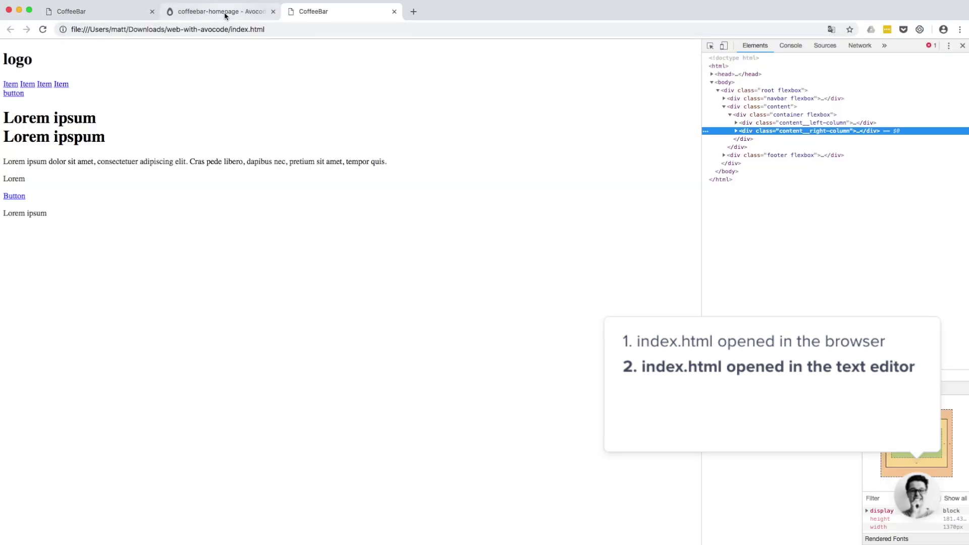
left_click(225, 14)
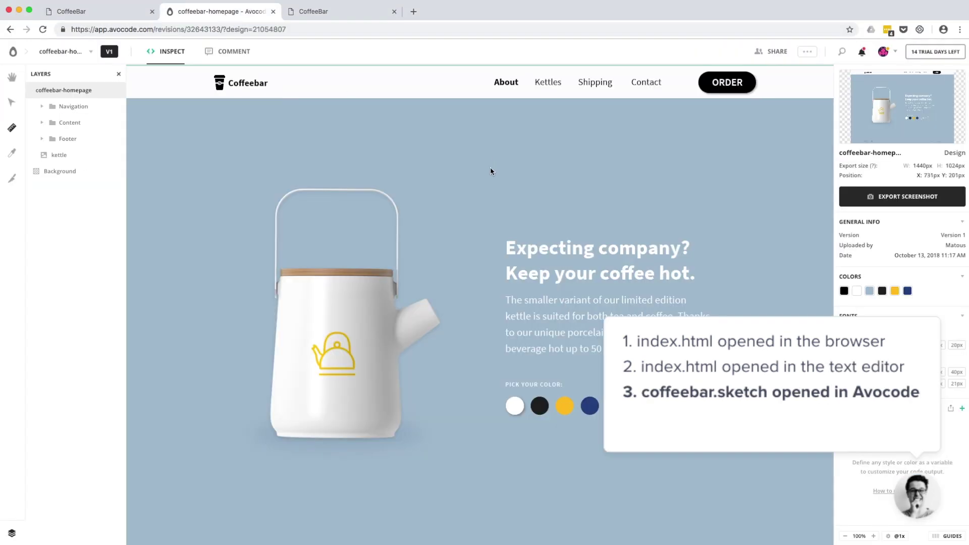